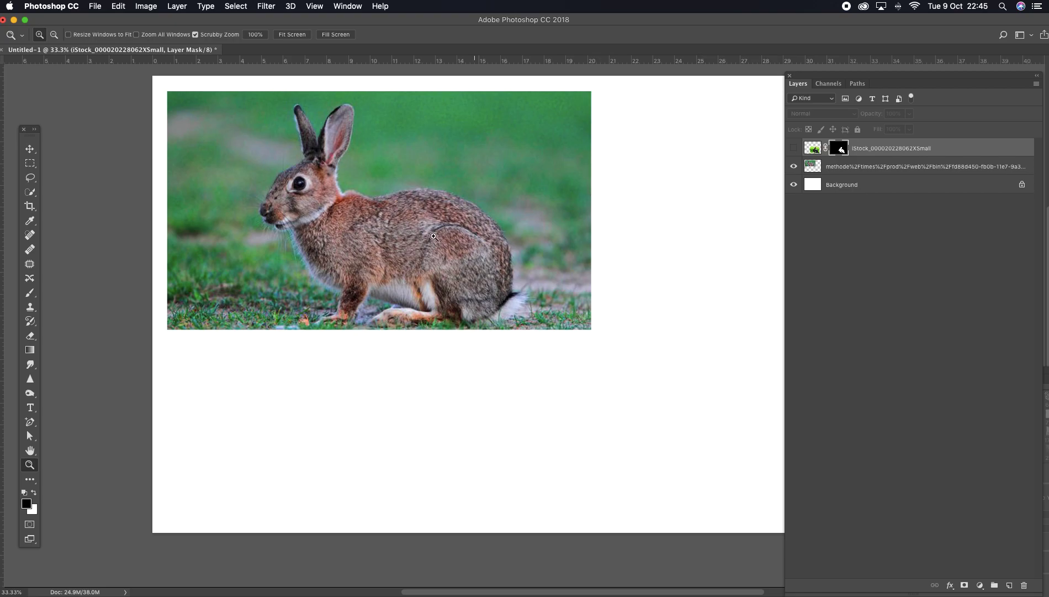
- Frame the rabbit closely and make its photo layer, directly above the Background layer, active
click(353, 195)
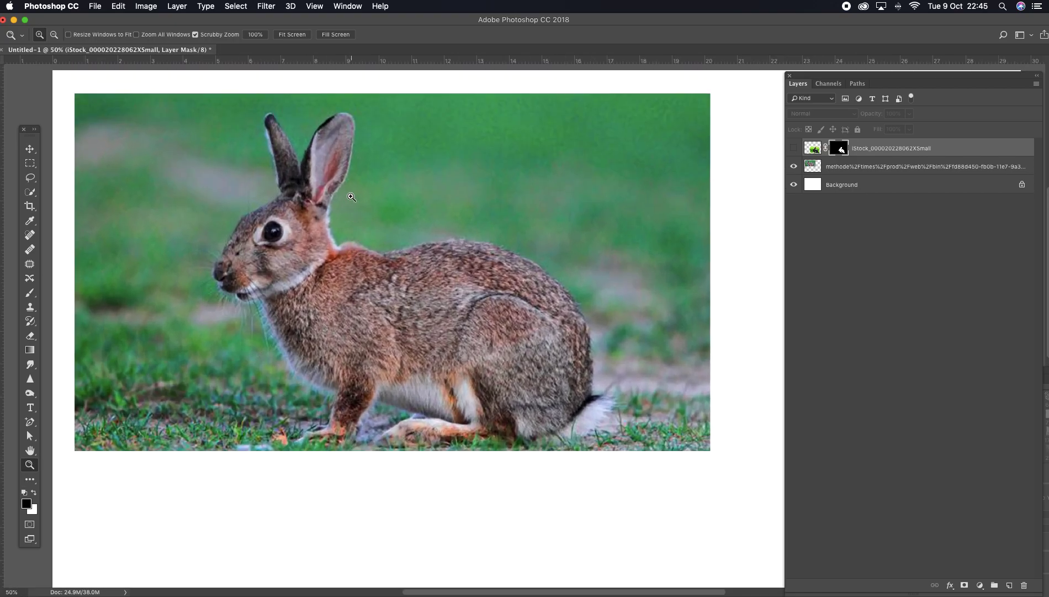
click(347, 200)
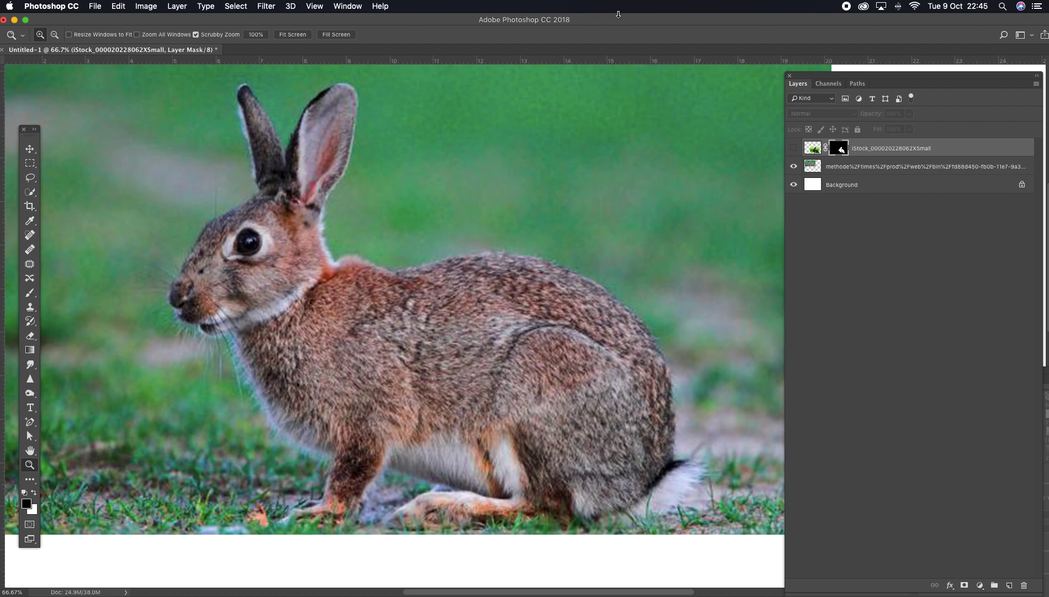
click(854, 166)
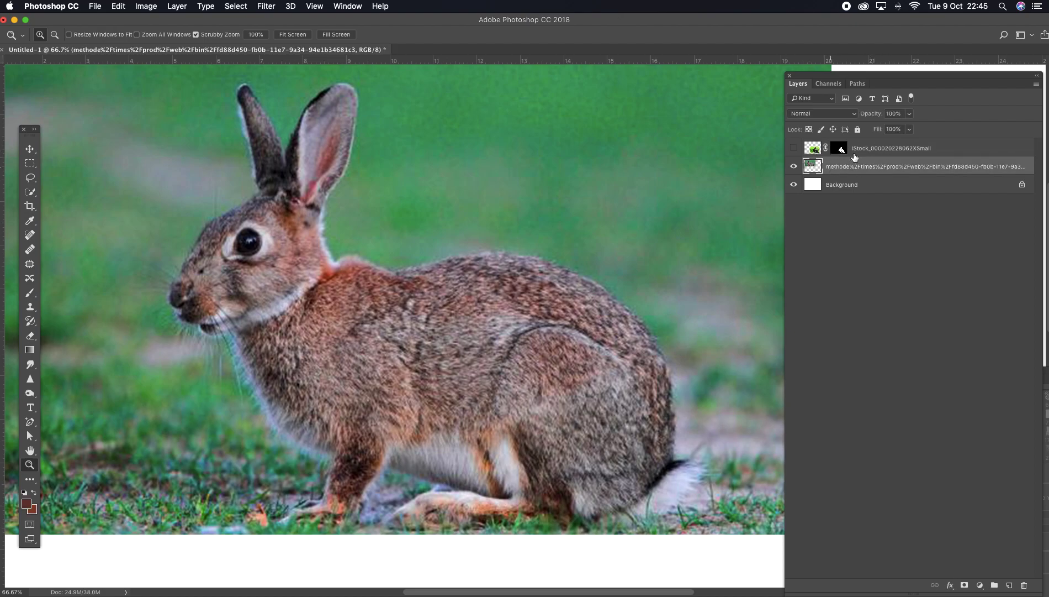
click(869, 147)
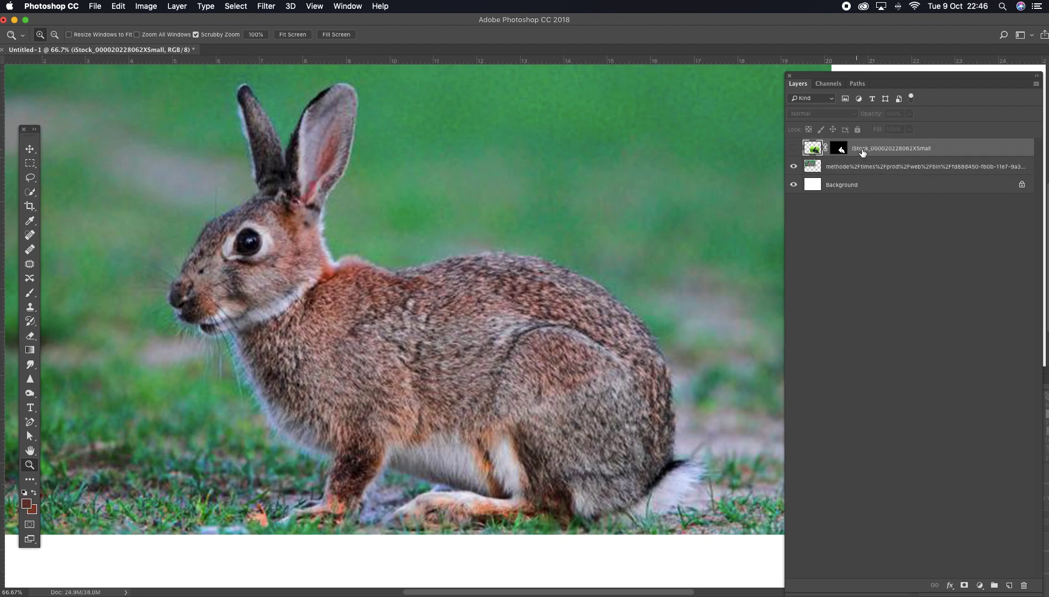
drag(937, 75, 929, 40)
click(900, 133)
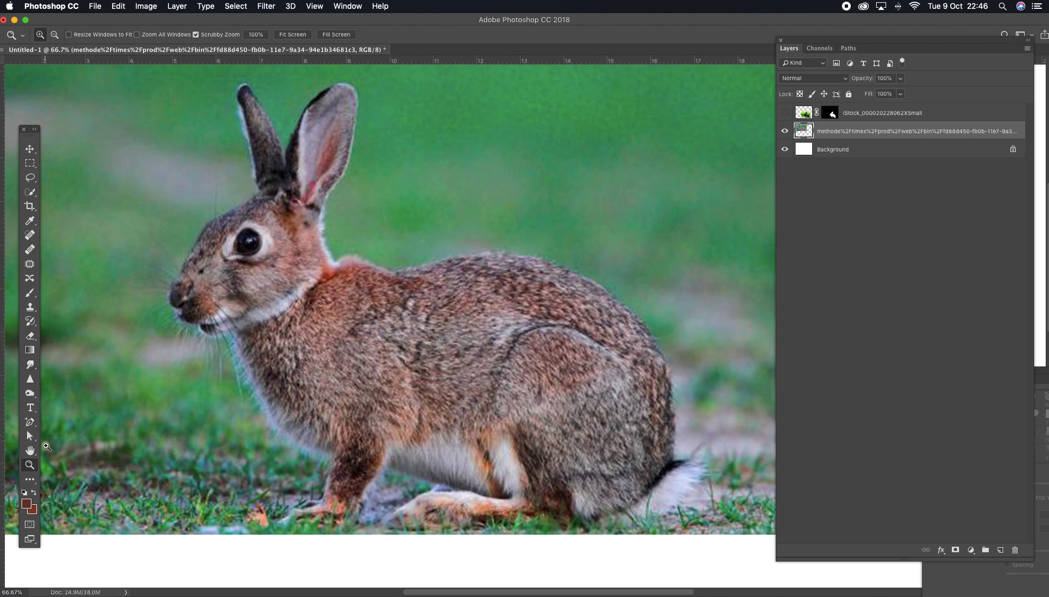
- Start a Pen tool path at the base of the rabbit's neck and trace along its back to the rump
click(30, 421)
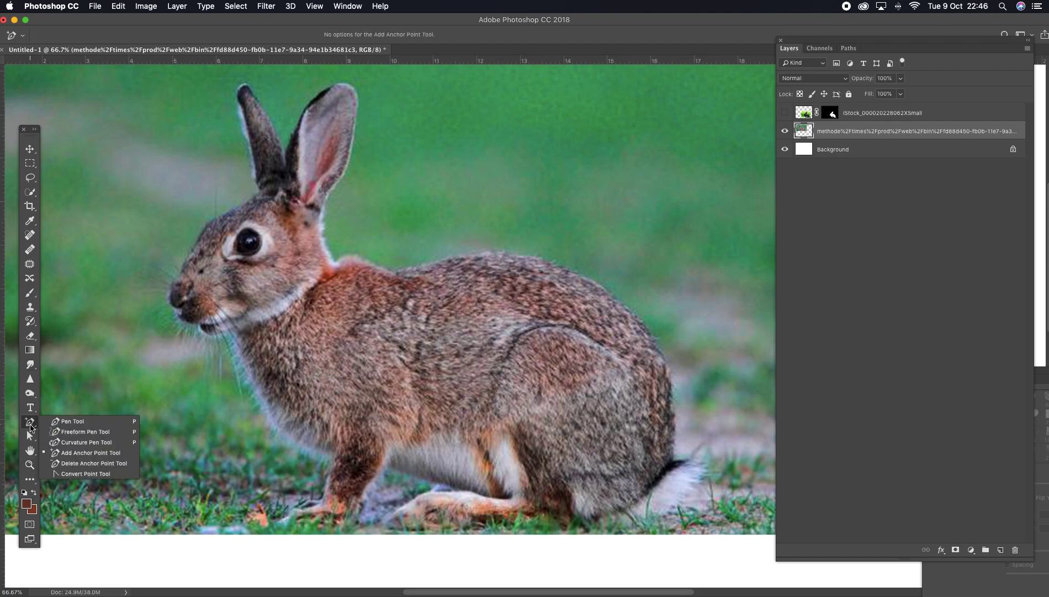
click(71, 424)
click(336, 261)
drag(355, 255, 358, 256)
click(375, 265)
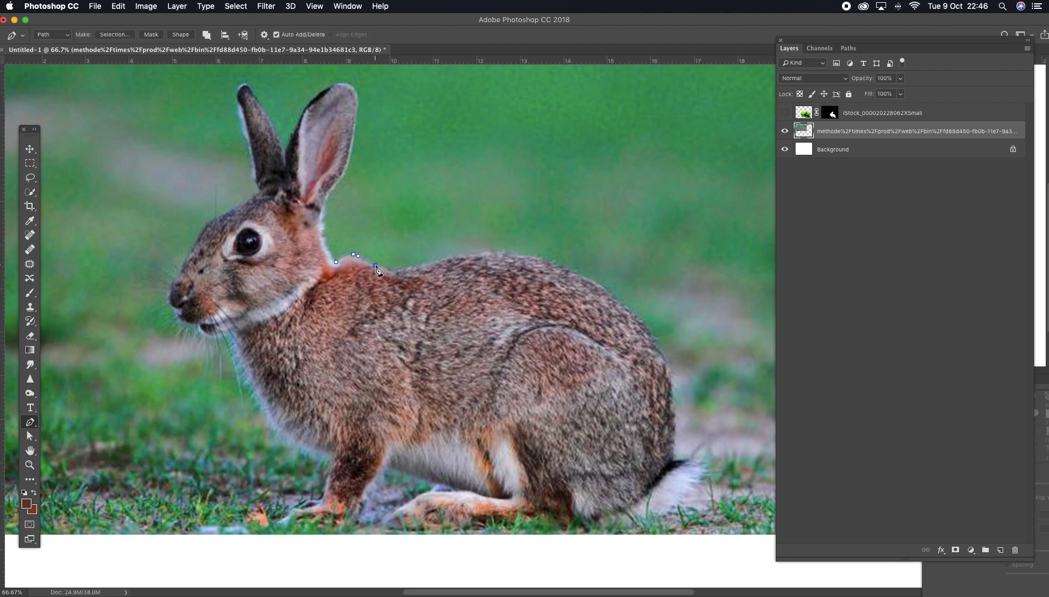
click(394, 271)
click(420, 267)
click(447, 259)
click(486, 254)
drag(520, 257, 526, 257)
click(544, 258)
click(578, 273)
click(631, 307)
click(646, 325)
click(666, 358)
- Continue the path down the rabbit's rump and around its white tail
click(670, 382)
click(673, 431)
click(674, 447)
click(703, 460)
click(703, 474)
click(692, 484)
click(685, 497)
click(674, 507)
click(661, 511)
click(640, 515)
click(618, 521)
- Trace the path along the underside of the hind foot, around the toes and back along its top edge
click(597, 521)
click(575, 522)
click(491, 522)
click(424, 524)
click(389, 525)
click(392, 515)
click(418, 498)
click(440, 489)
drag(458, 489, 461, 489)
- Trace the path along the belly and around the front leg and paw up to the chest
click(438, 479)
click(408, 473)
click(388, 467)
click(380, 468)
click(361, 491)
click(355, 508)
click(336, 517)
click(309, 526)
click(294, 520)
click(306, 505)
click(319, 503)
click(329, 485)
click(330, 479)
click(333, 469)
click(335, 458)
- Continue the path up the chest and throat, around the chin and mouth to above the nose
drag(300, 444, 291, 440)
drag(246, 369, 243, 362)
click(235, 333)
click(225, 333)
click(220, 334)
click(213, 336)
drag(199, 329, 182, 311)
click(177, 309)
click(172, 305)
click(174, 283)
click(176, 277)
click(181, 272)
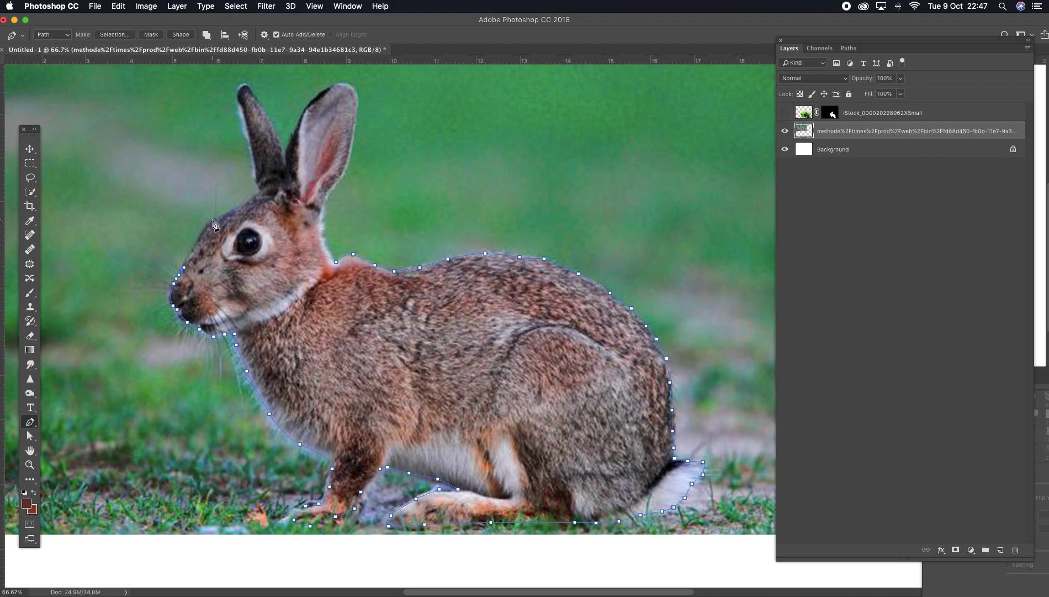
- Trace the path over the rabbit's forehead and around the narrower front ear
click(252, 199)
click(255, 198)
click(261, 191)
click(254, 163)
click(254, 151)
click(252, 135)
click(249, 123)
click(238, 96)
click(283, 150)
click(286, 166)
- Complete the path around the wider ear and back of the neck, and turn it into a vector mask on the rabbit layer
mouse_move(292, 140)
mouse_down()
mouse_move(342, 84)
mouse_move(358, 107)
mouse_up()
click(355, 125)
click(351, 150)
click(344, 174)
drag(332, 189, 328, 198)
click(324, 207)
click(322, 228)
click(328, 250)
click(151, 35)
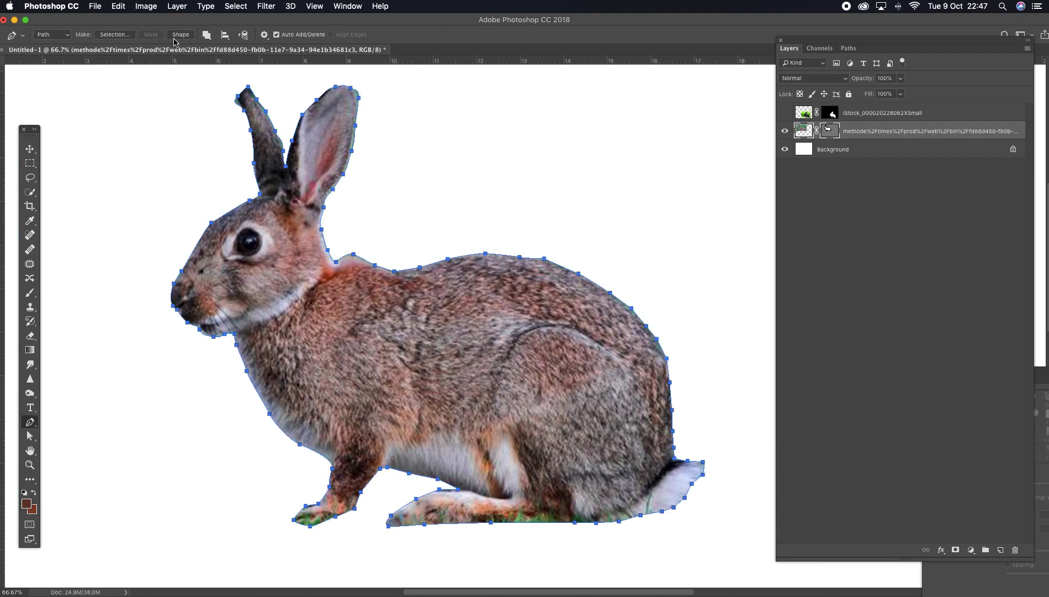
- Adjust mask anchor points on the outer edge of the wider ear and at the shoulder with the Direct Selection Tool
click(31, 437)
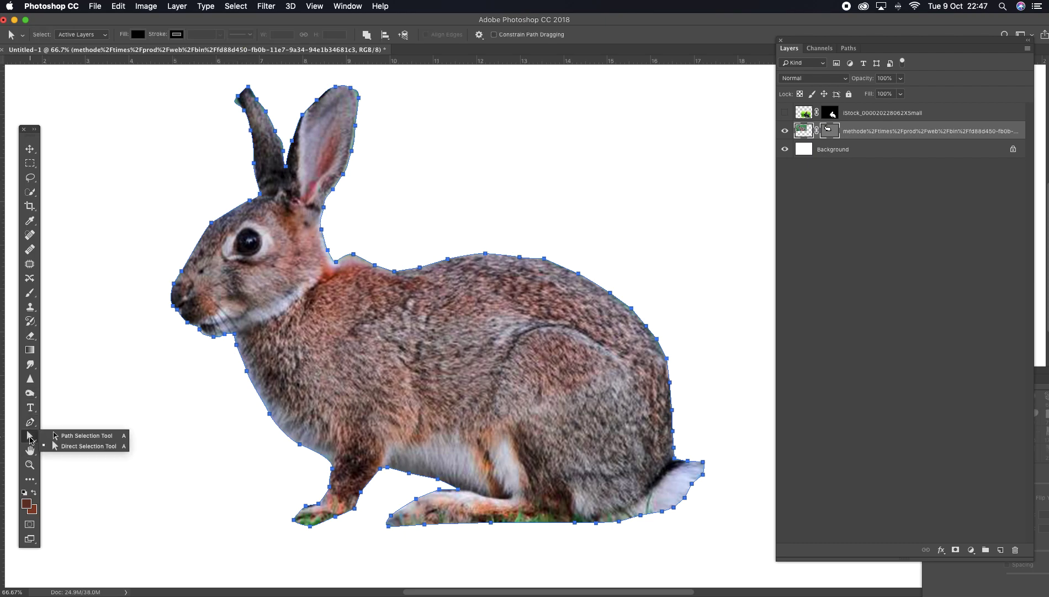
click(72, 446)
click(358, 159)
click(354, 157)
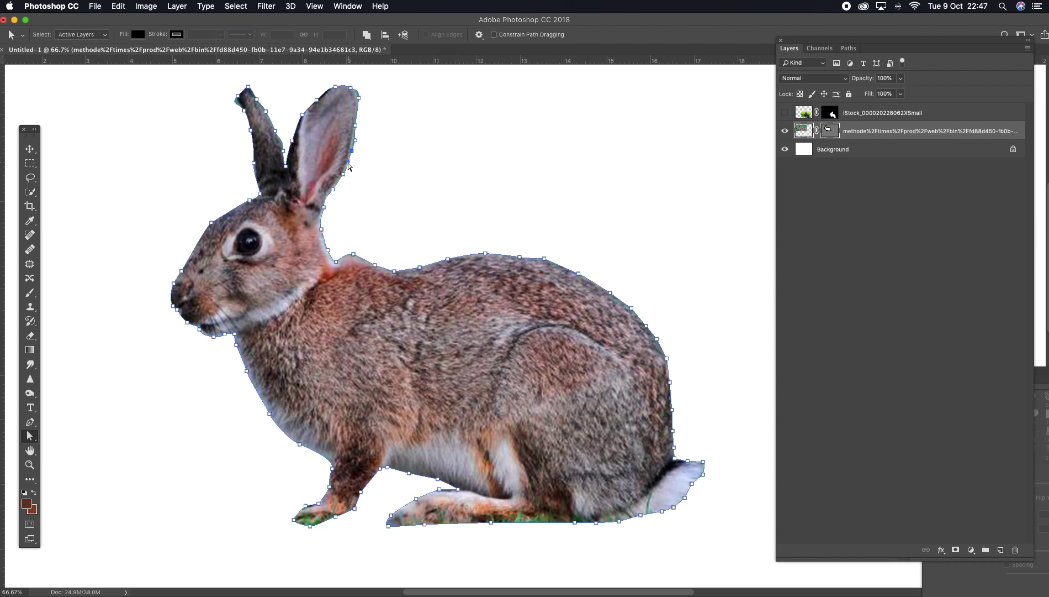
drag(349, 162, 346, 161)
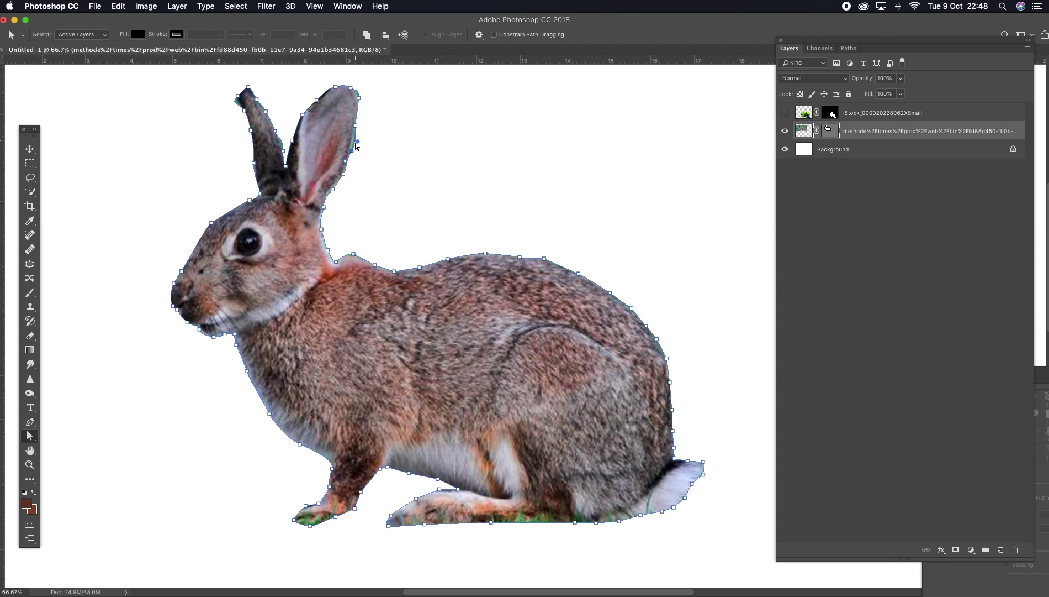
mouse_move(352, 124)
mouse_down()
mouse_move(349, 150)
mouse_move(354, 142)
mouse_up()
click(354, 257)
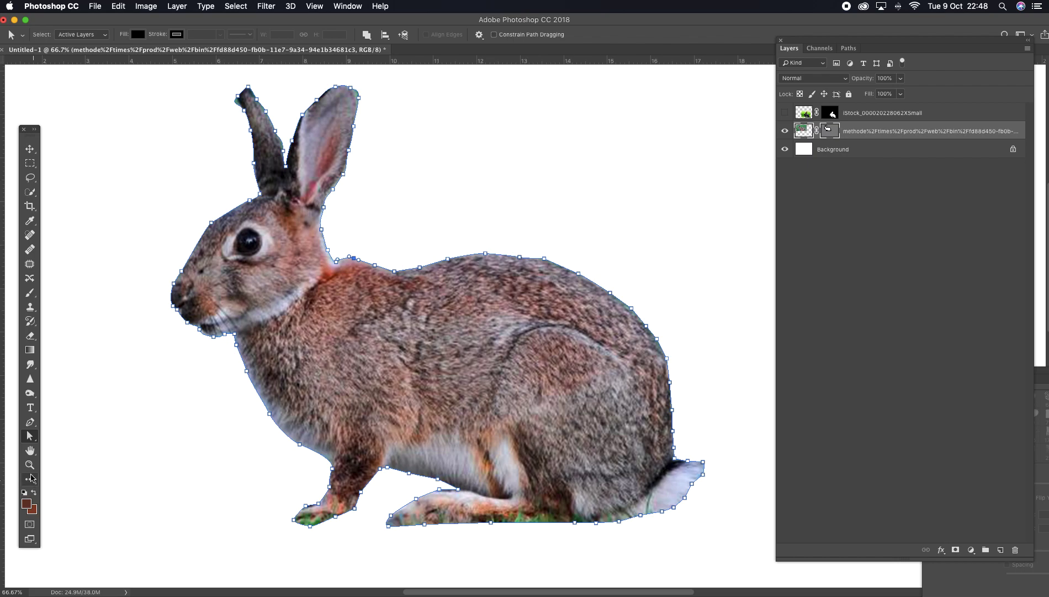
- Reposition the mask anchor points at the rabbit's throat and chin to tighten the outline
key(z)
click(259, 307)
click(259, 307)
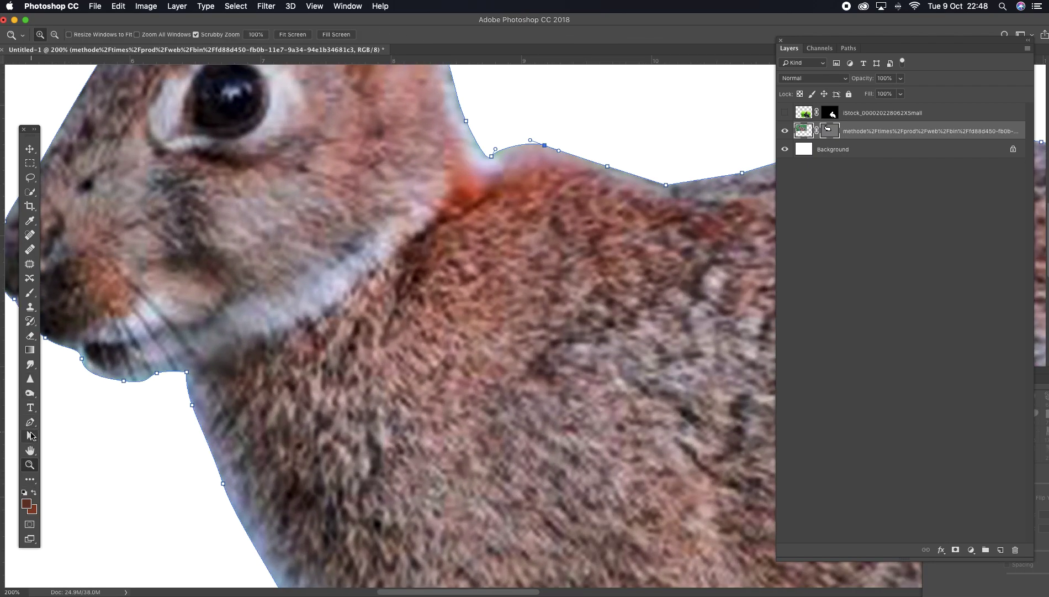
click(32, 435)
click(187, 373)
drag(188, 373, 190, 360)
drag(193, 405, 196, 405)
drag(124, 382, 83, 357)
click(83, 361)
- Refine the mask anchor points at the lower chest and beneath the front paw
scroll(560, 325, down, 10)
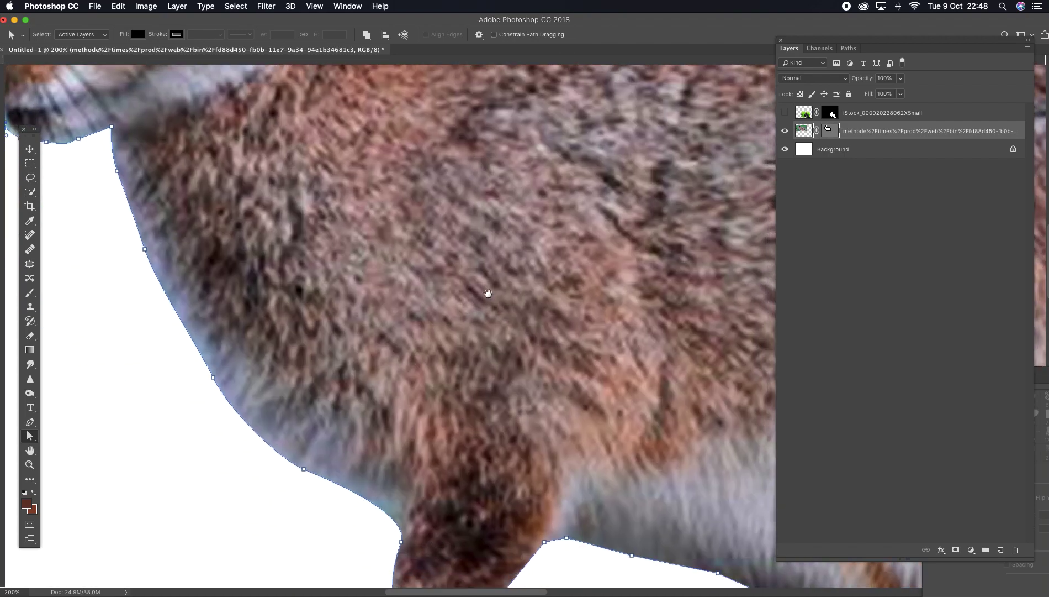
drag(322, 333, 325, 329)
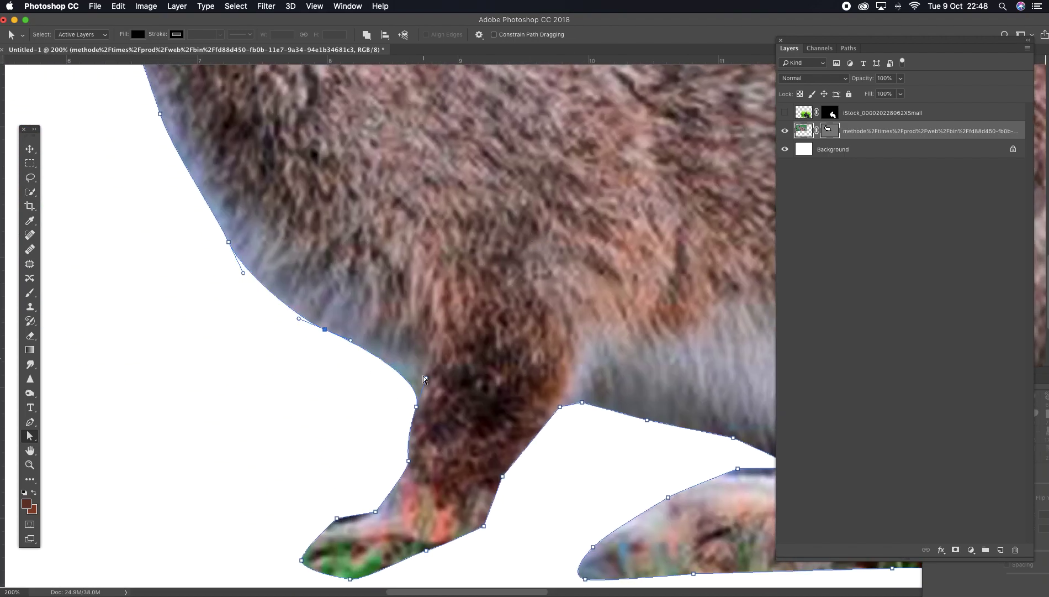
scroll(624, 403, down, 5)
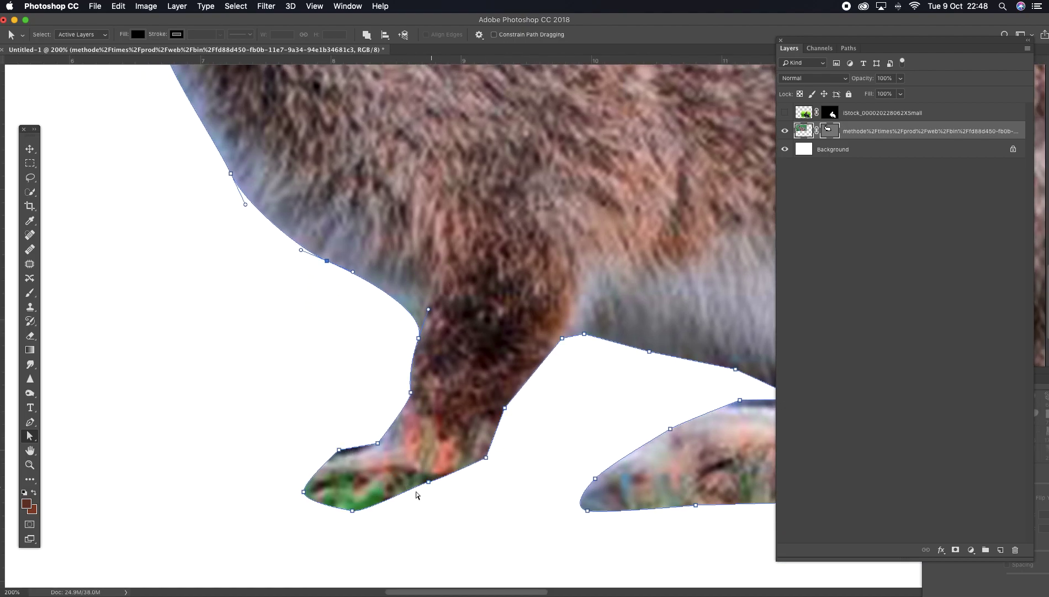
mouse_move(353, 510)
mouse_down()
mouse_move(358, 497)
mouse_move(356, 509)
mouse_up()
- Raise the two mask anchor points beneath the rear of the hind leg to cut away the grass
drag(566, 483, 336, 421)
mouse_move(621, 470)
mouse_down()
mouse_move(572, 447)
mouse_move(514, 476)
mouse_up()
scroll(569, 455, right, 6)
scroll(569, 454, up, 1)
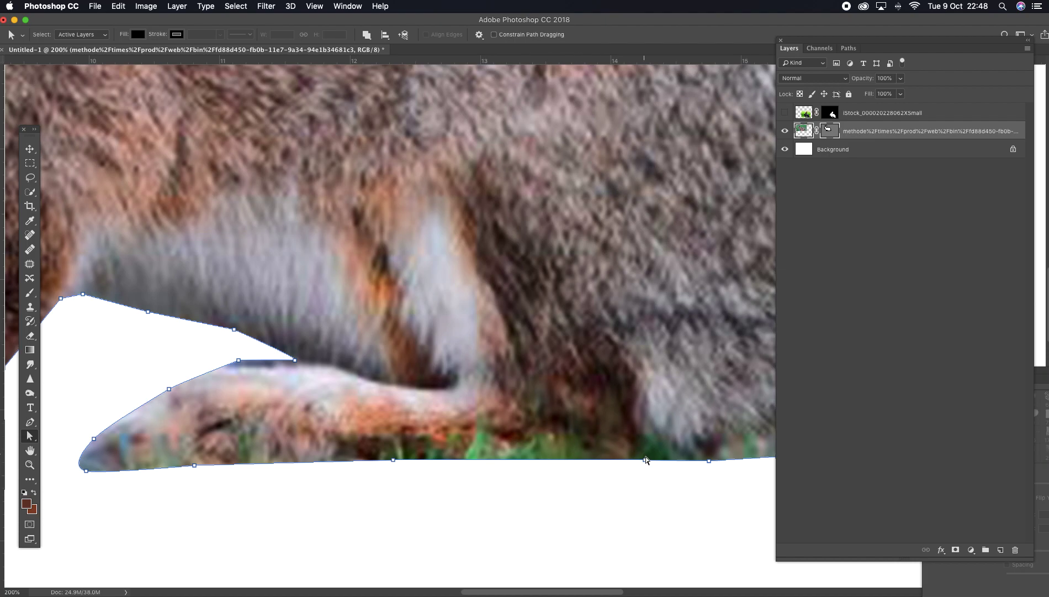
mouse_move(645, 459)
mouse_down()
mouse_move(640, 421)
mouse_move(638, 442)
mouse_up()
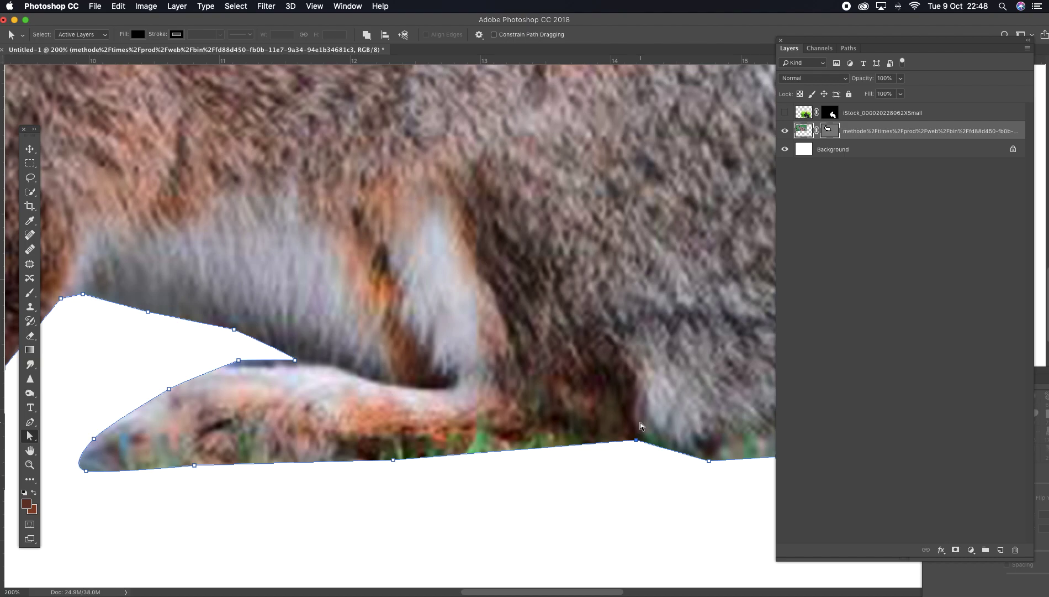
drag(709, 461, 714, 454)
- Add extra anchor points along the mask's edge beneath the hind foot with the Add Anchor Point Tool
click(31, 422)
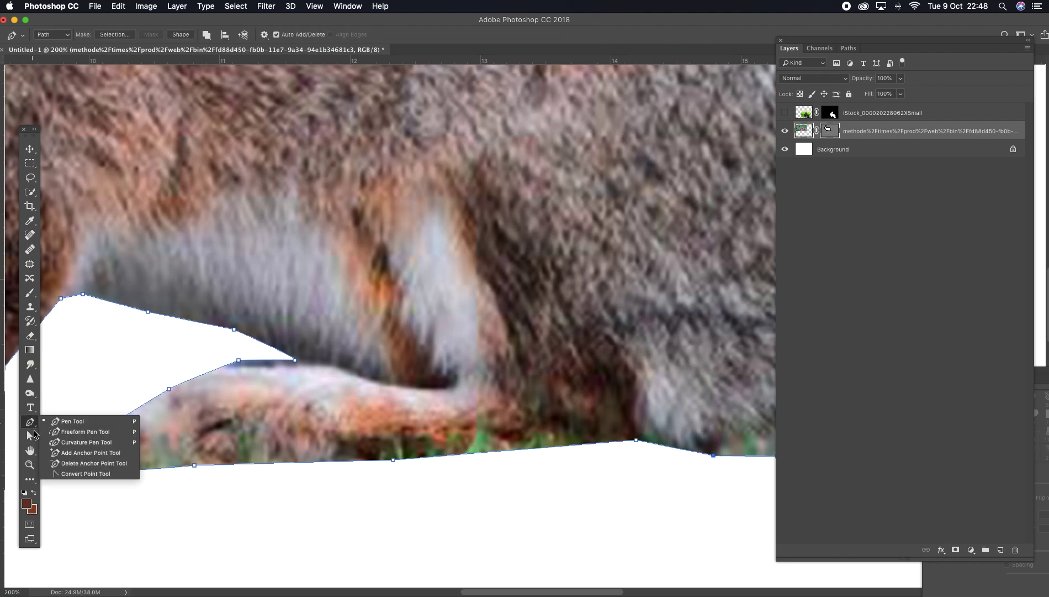
click(80, 447)
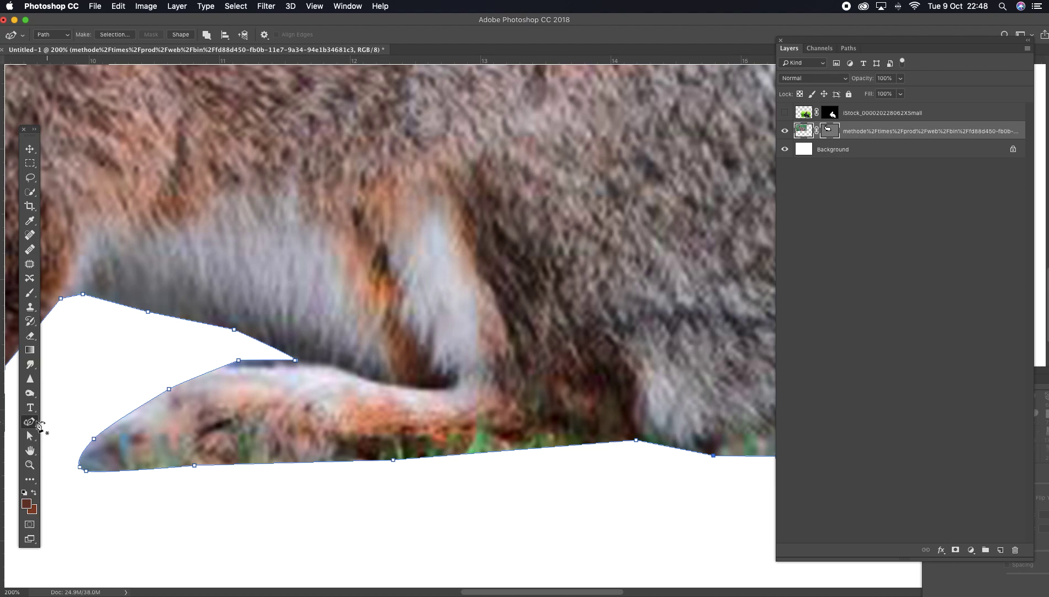
click(36, 429)
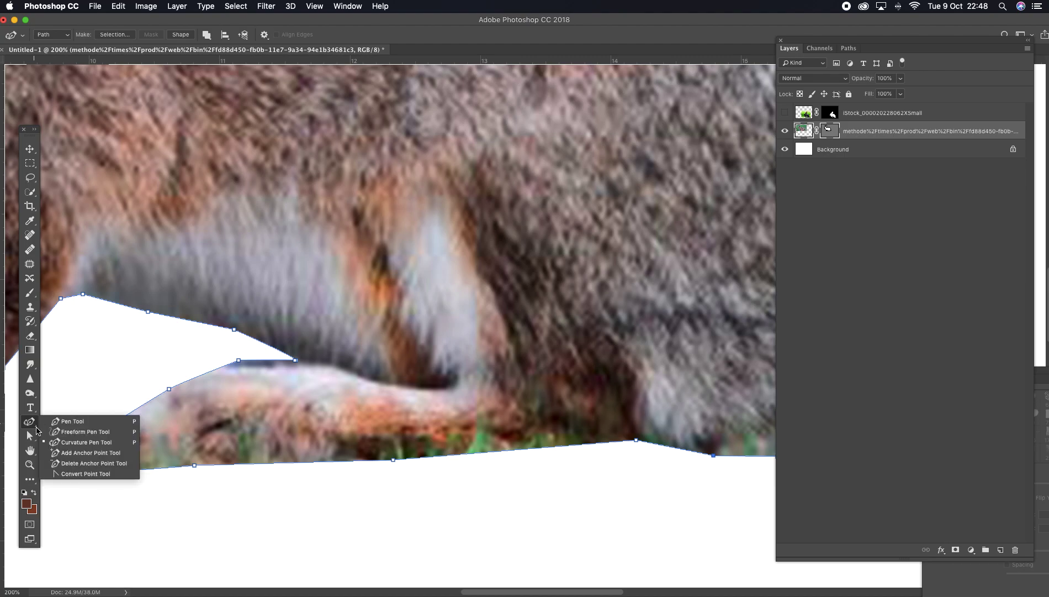
click(95, 455)
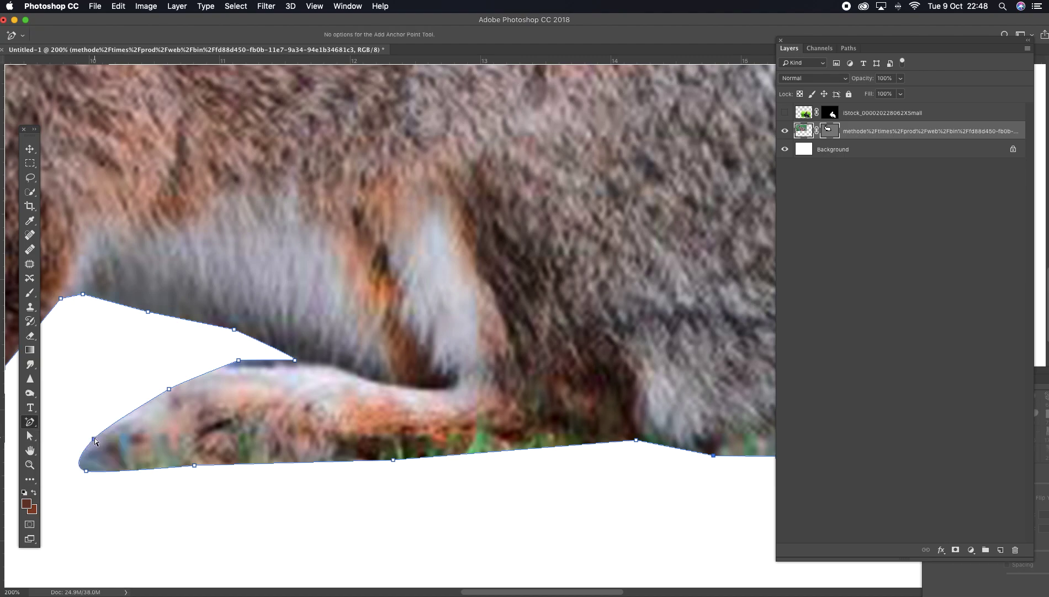
click(516, 449)
click(270, 462)
click(326, 461)
click(467, 453)
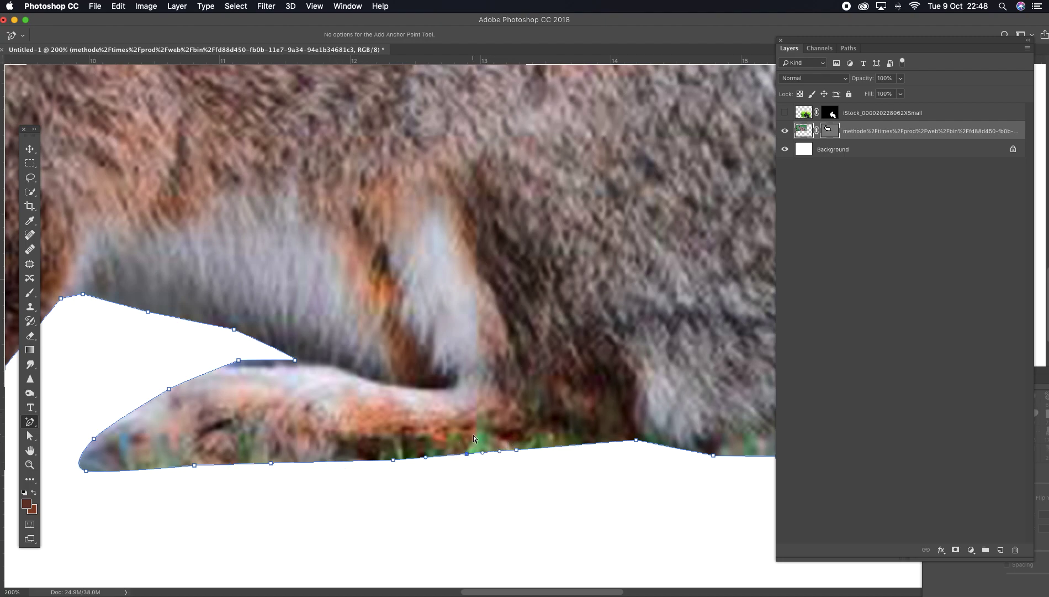
- Move the anchor points beneath the hind foot upward so the mask edge follows the foot and trims the grass
click(30, 435)
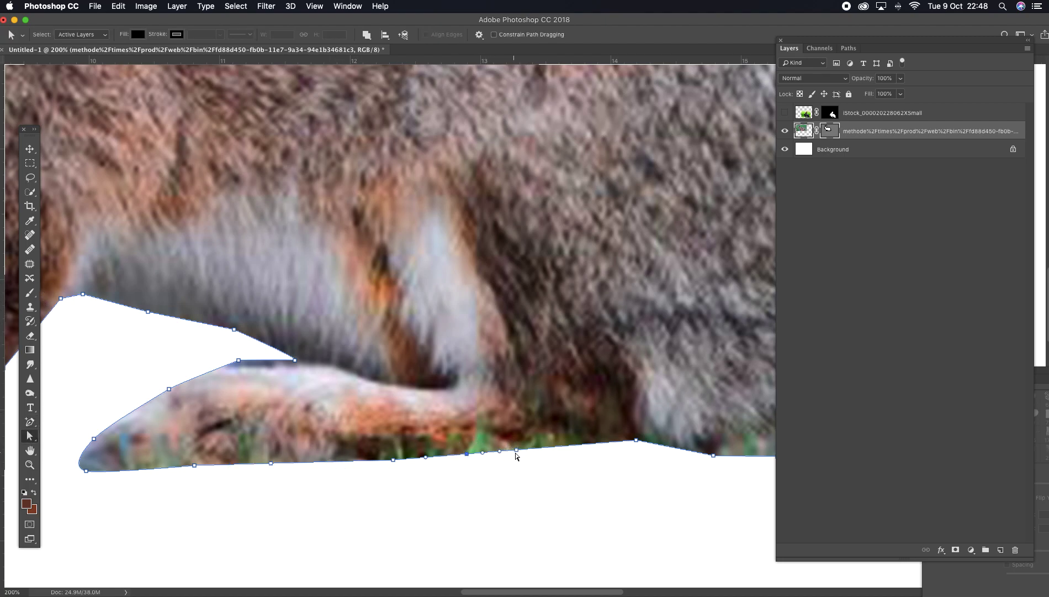
drag(517, 450, 467, 445)
drag(393, 460, 394, 452)
drag(327, 461, 329, 448)
click(271, 463)
drag(271, 465, 272, 454)
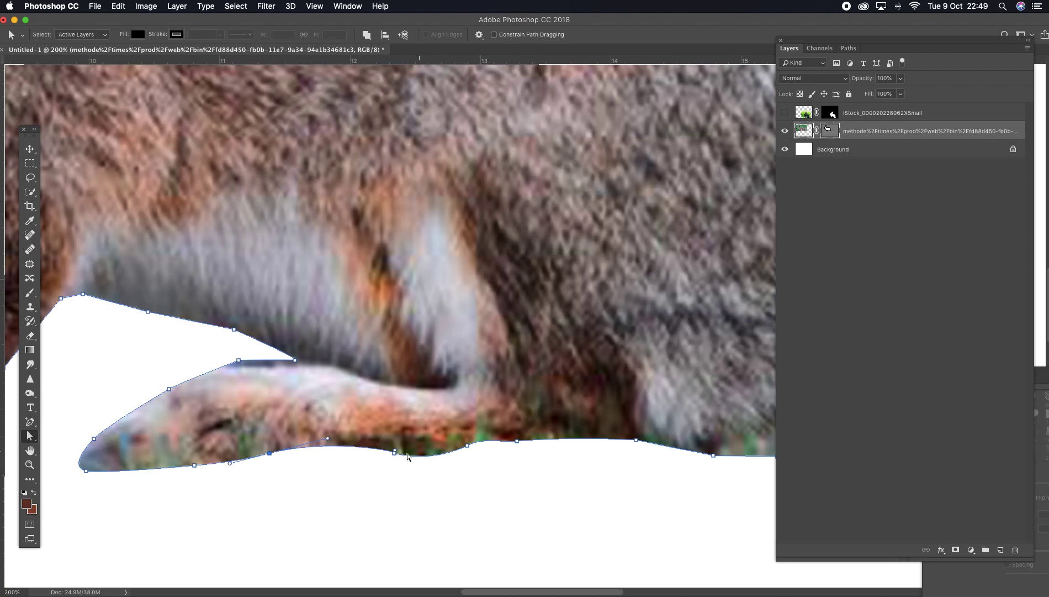
mouse_move(396, 454)
mouse_down()
mouse_move(438, 473)
mouse_move(408, 448)
mouse_up()
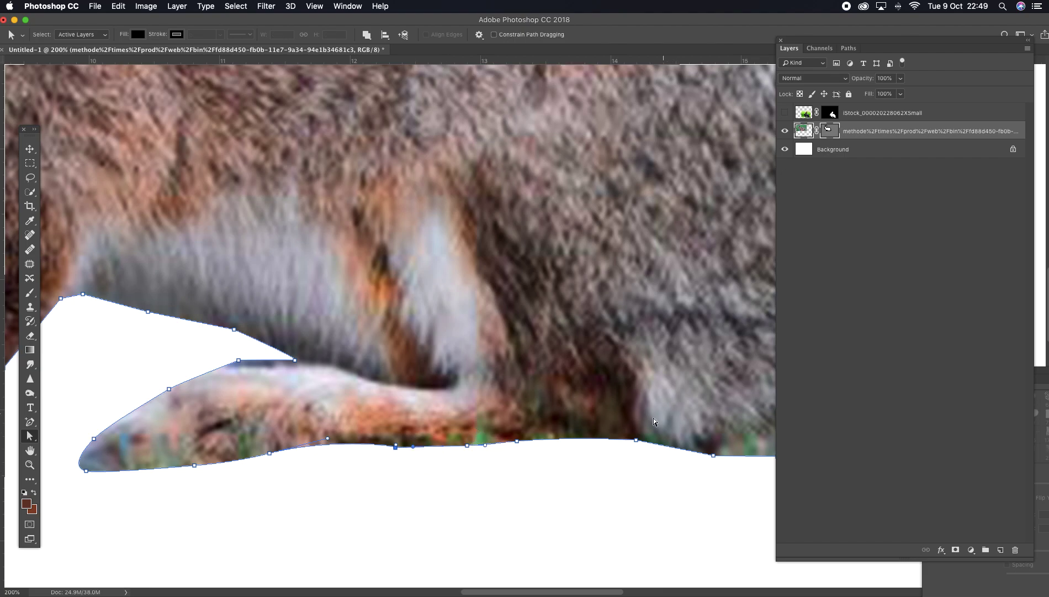
drag(639, 443, 616, 426)
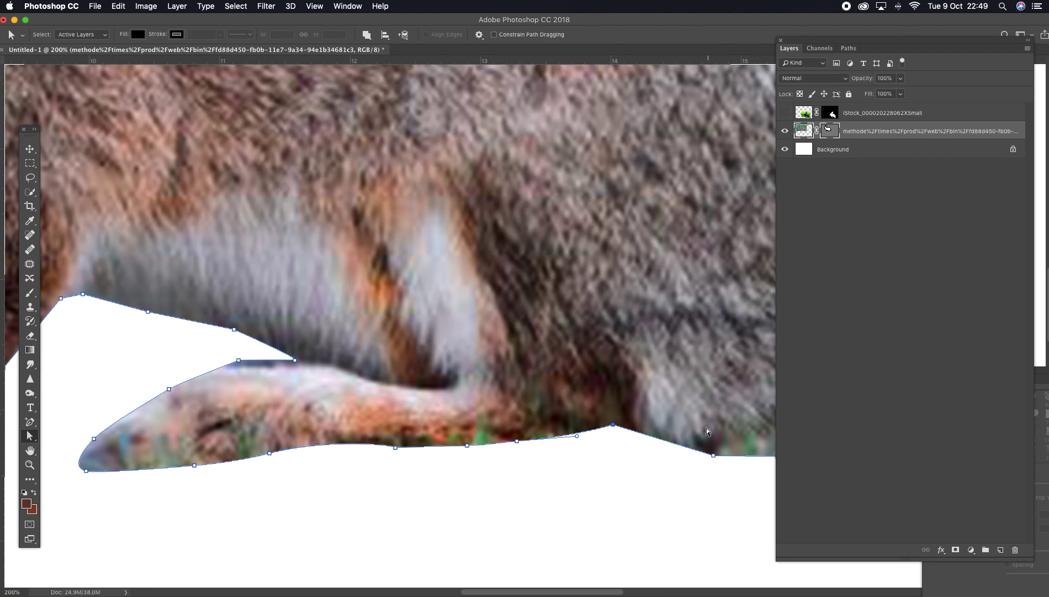
- Add anchor points along the tail's outer and lower edge and reposition them to give it an uneven, furry outline
drag(677, 458, 385, 470)
drag(615, 440, 652, 433)
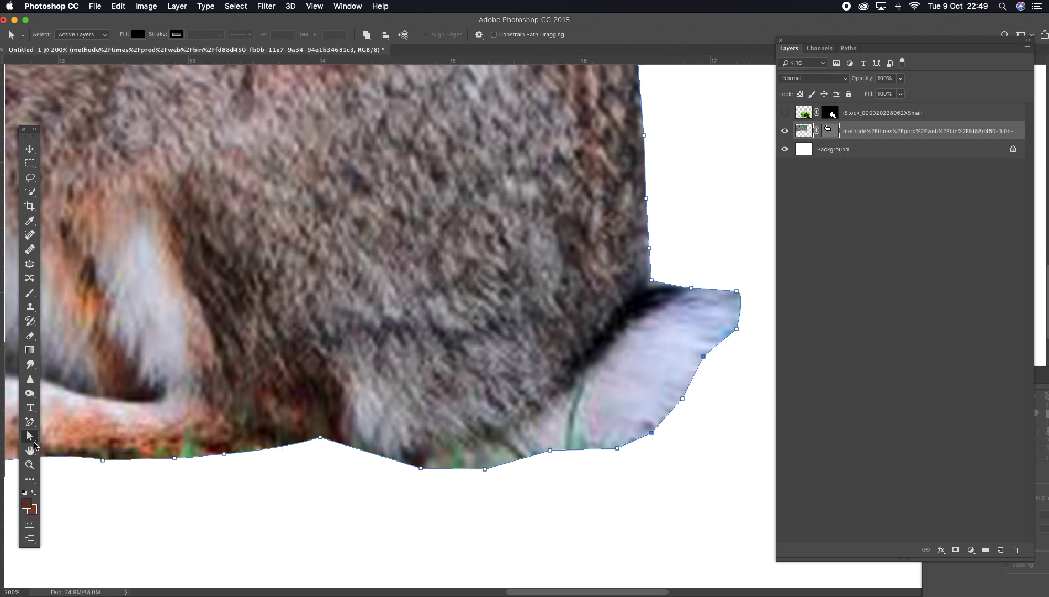
click(30, 421)
click(695, 375)
click(669, 414)
click(724, 340)
click(740, 308)
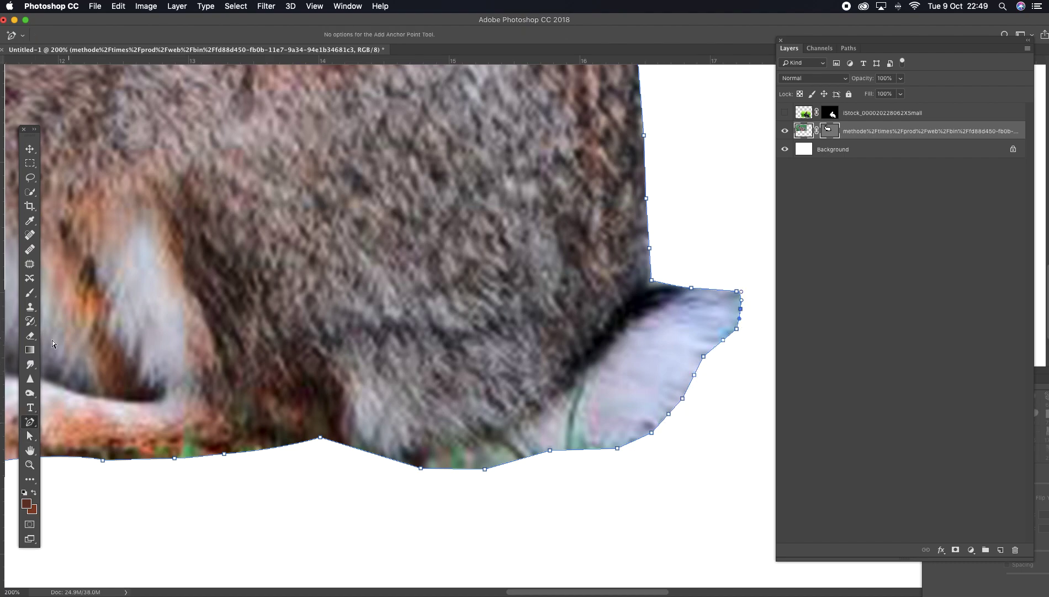
click(29, 436)
drag(723, 340, 615, 444)
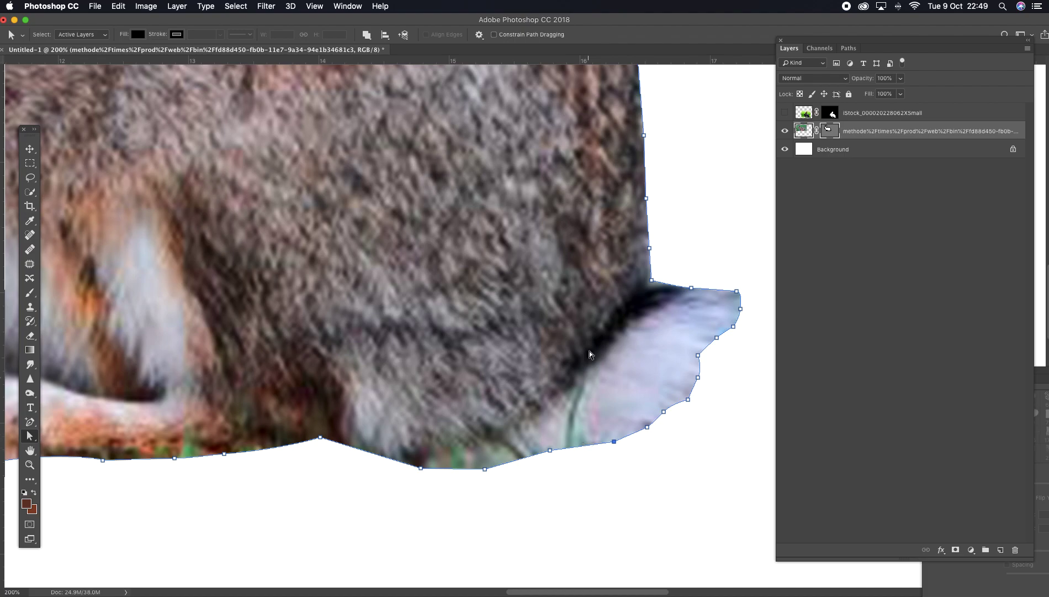
- Move the mask anchor points along the rabbit's rump and upper back inward to trim the green fringe
scroll(637, 269, up, 10)
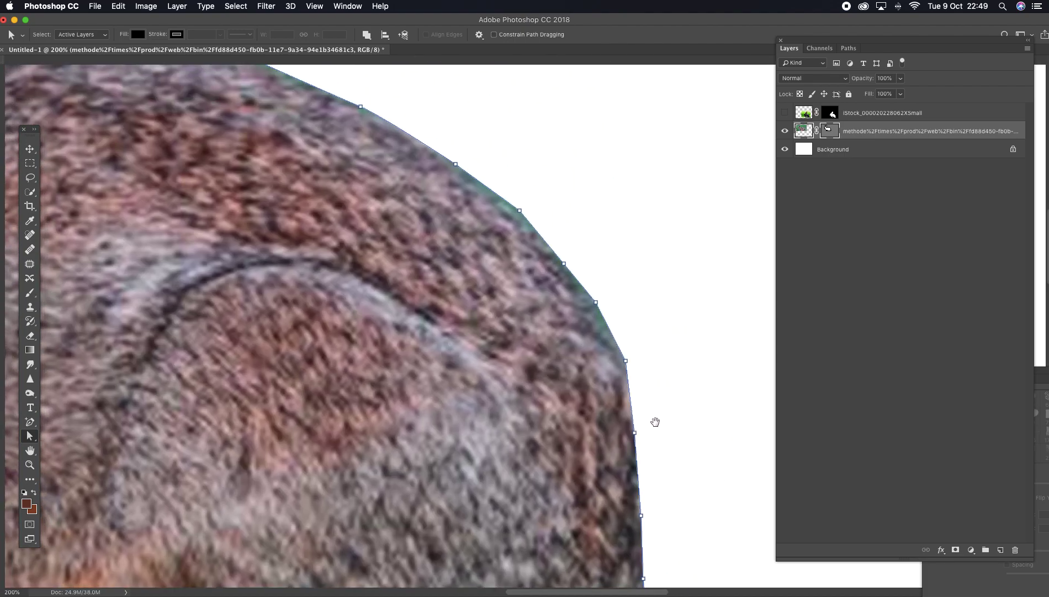
drag(518, 212, 517, 215)
scroll(525, 283, up, 5)
scroll(524, 284, left, 5)
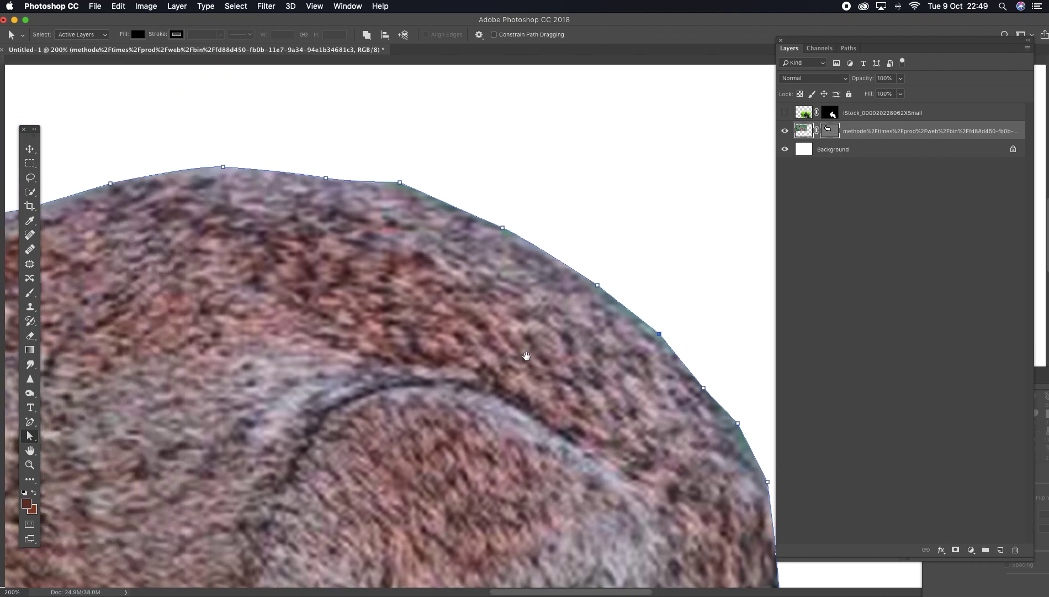
click(453, 241)
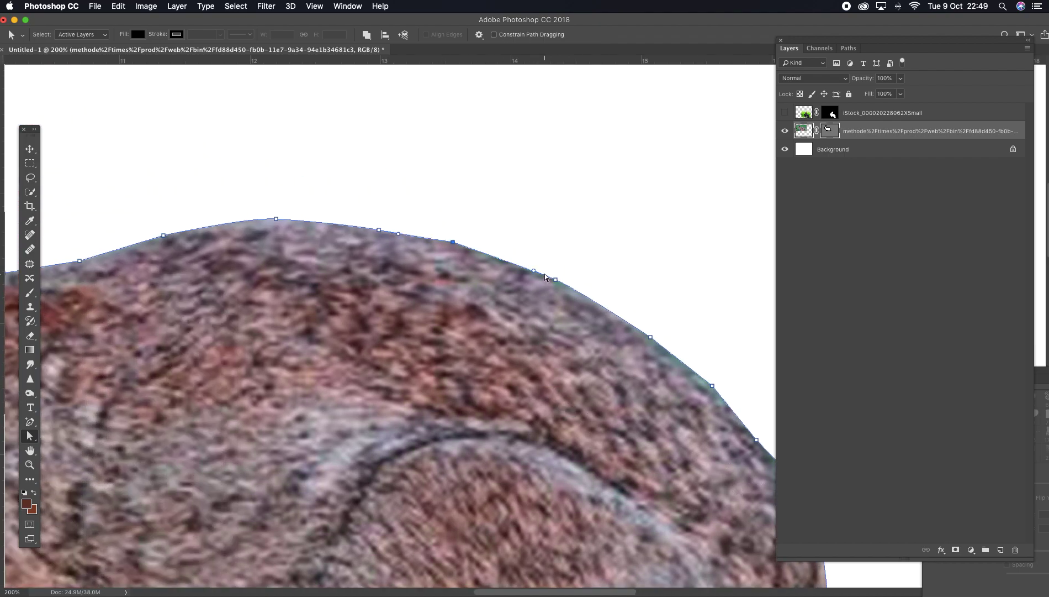
- Adjust the mask anchor points along the lower rear edge of the right ear to follow the fur more closely
scroll(663, 361, up, 3)
scroll(664, 360, left, 10)
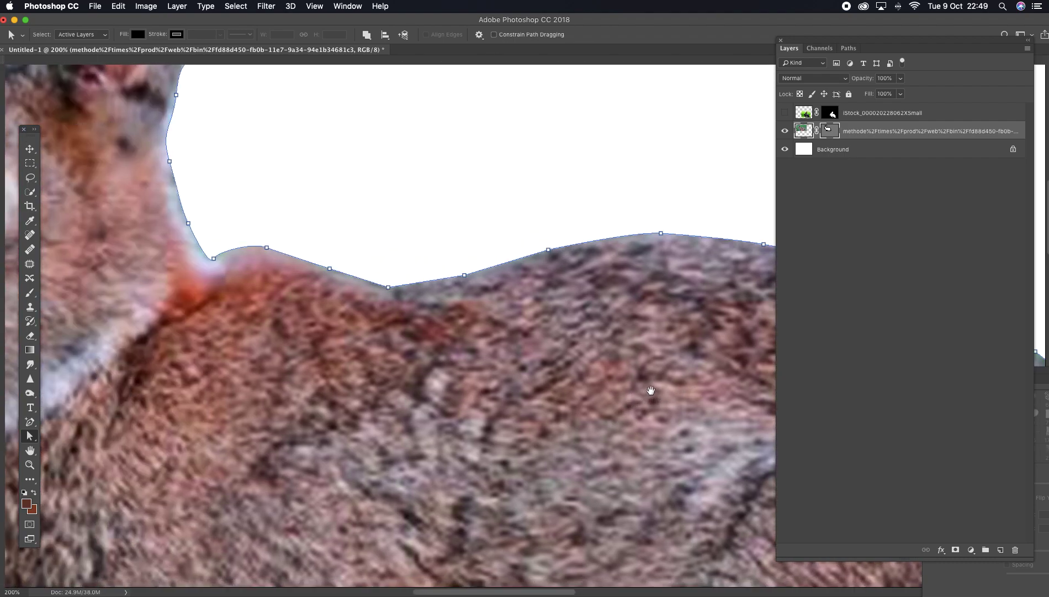
scroll(634, 423, up, 5)
scroll(634, 423, left, 2)
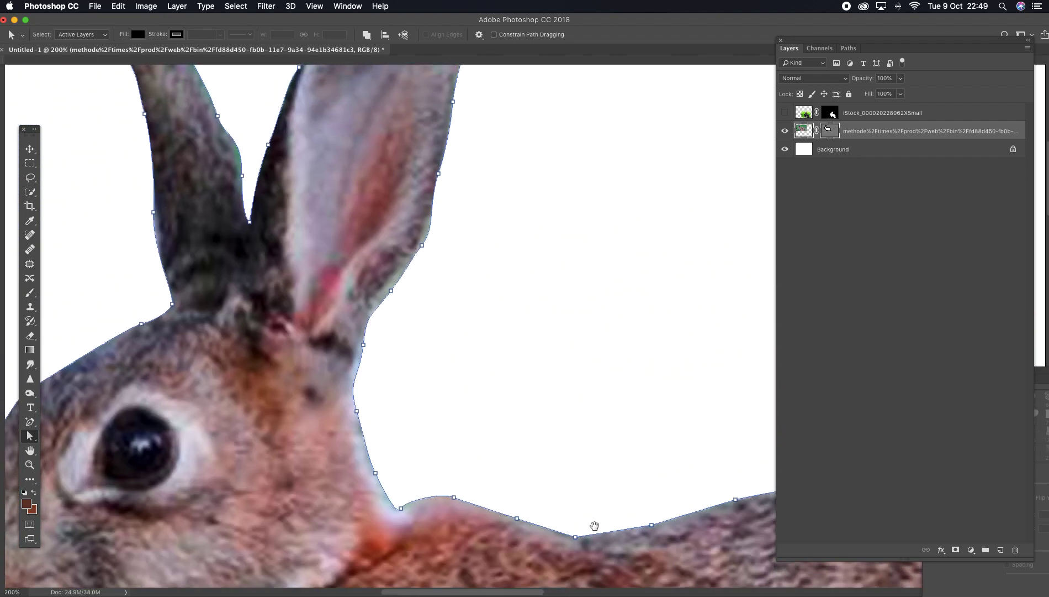
click(390, 312)
drag(390, 312, 386, 308)
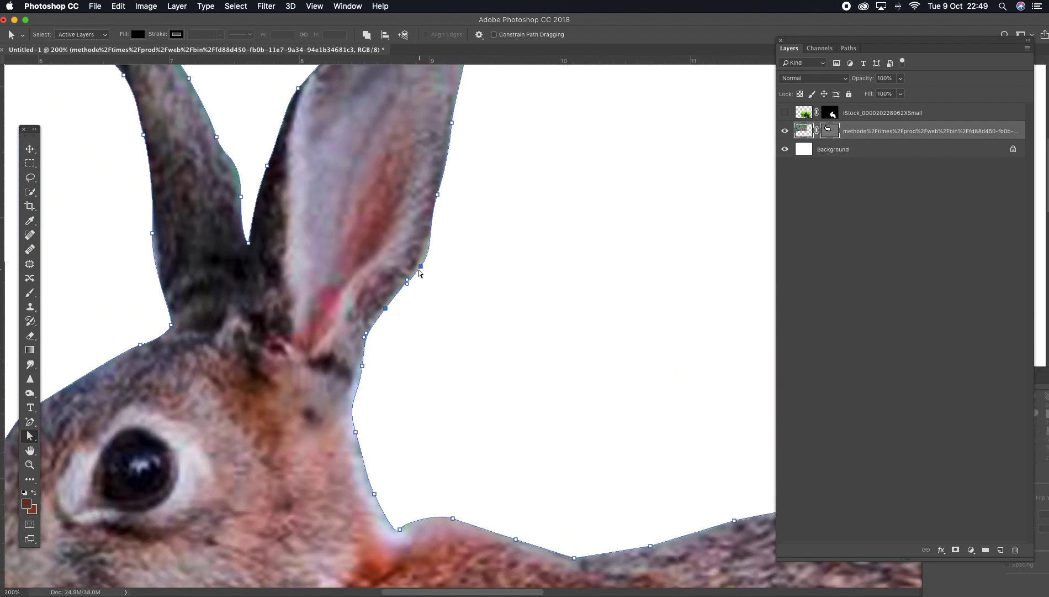
click(30, 464)
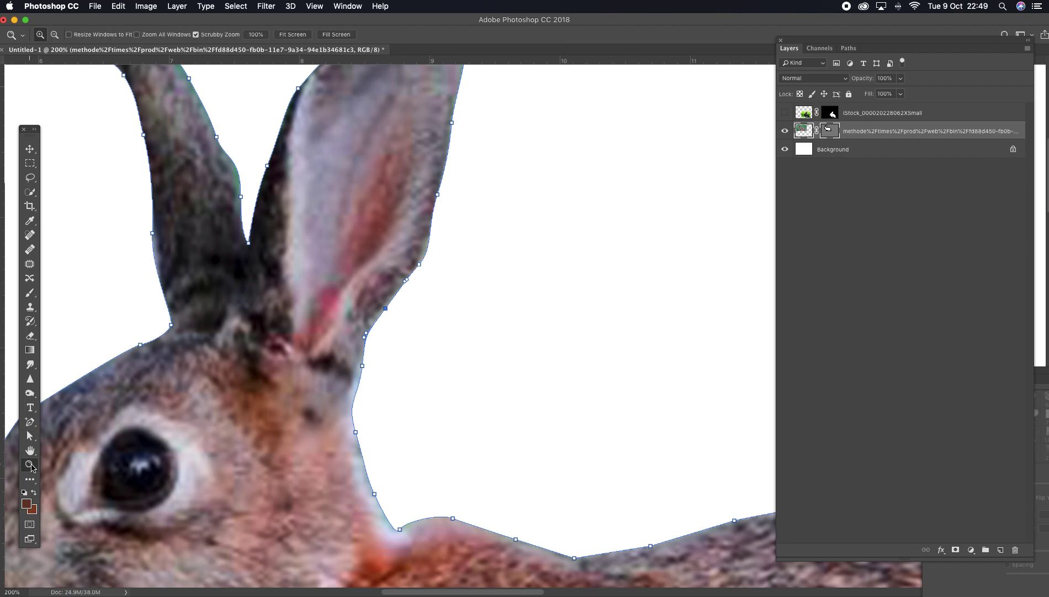
alt+click(495, 469)
alt+click(495, 469)
alt+click(526, 477)
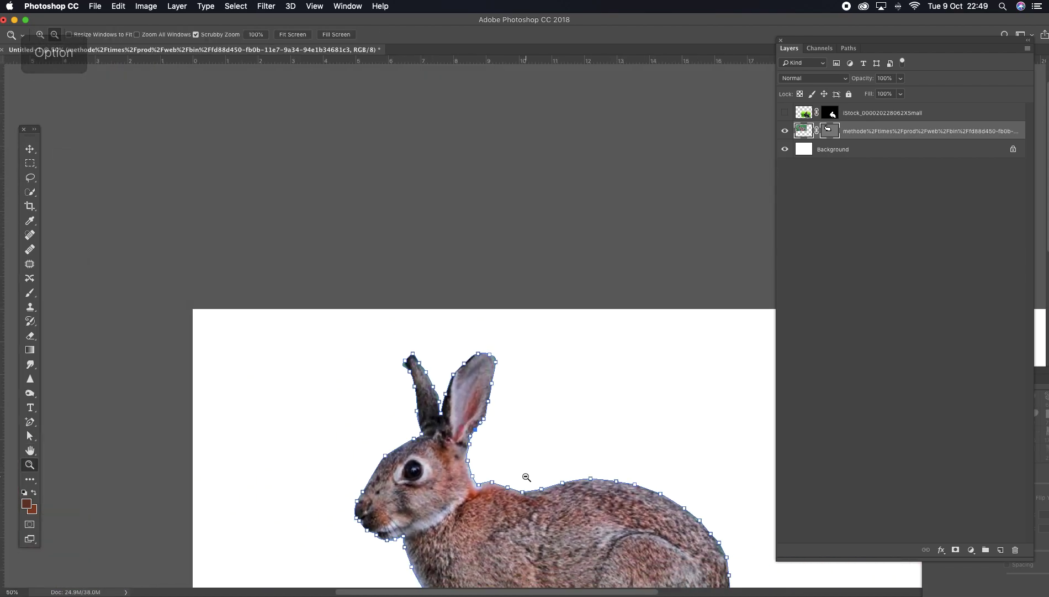
alt+click(529, 477)
drag(606, 441, 538, 403)
click(33, 147)
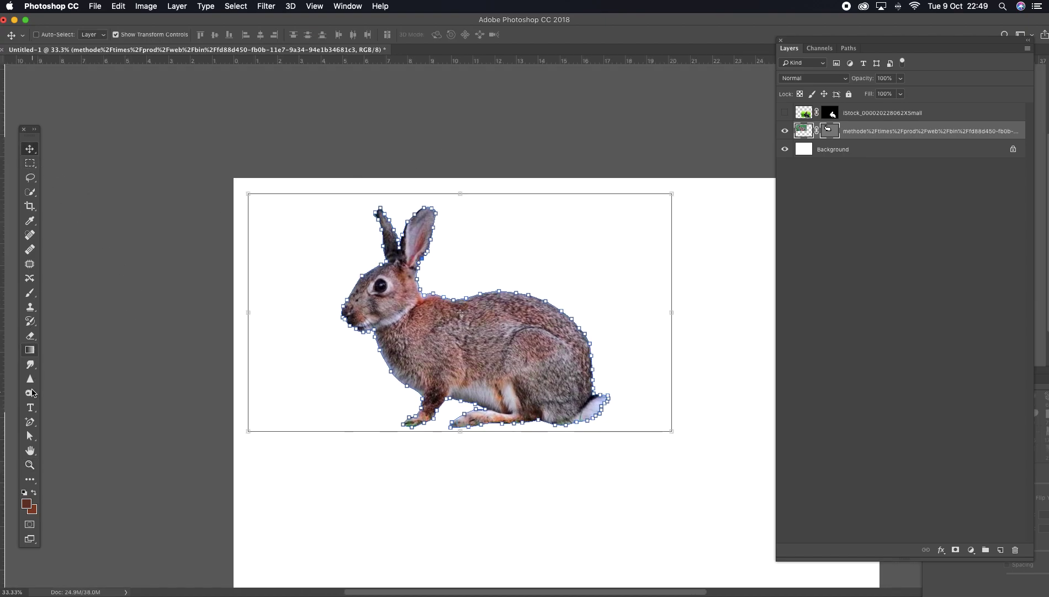
click(785, 113)
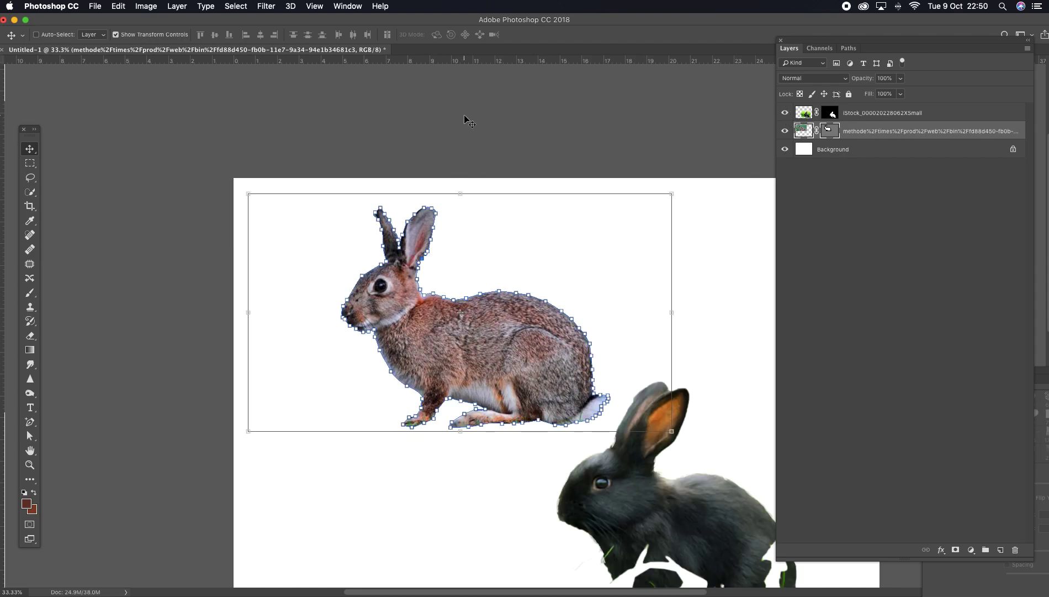
drag(616, 451, 528, 360)
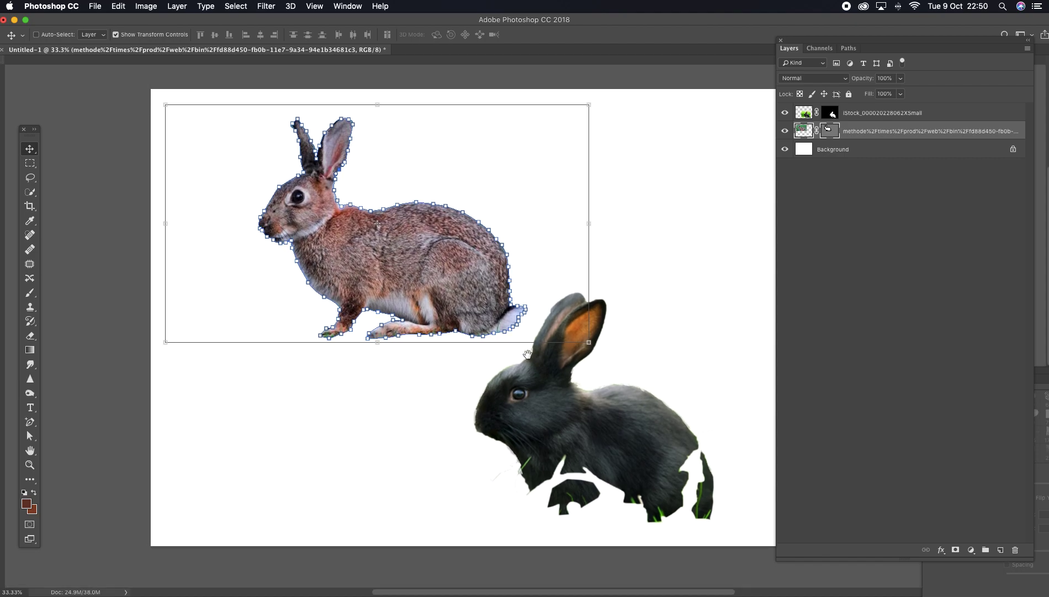
- Deselect the brown rabbit's vector mask path to view both cutouts without the path outline
click(29, 163)
key(super+r)
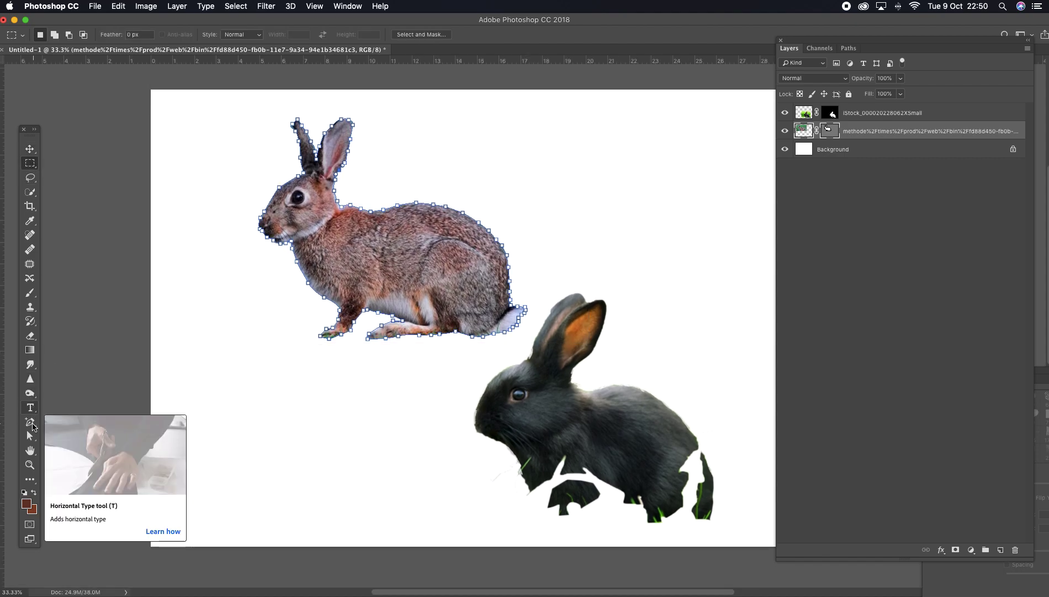
click(30, 436)
click(30, 436)
click(327, 391)
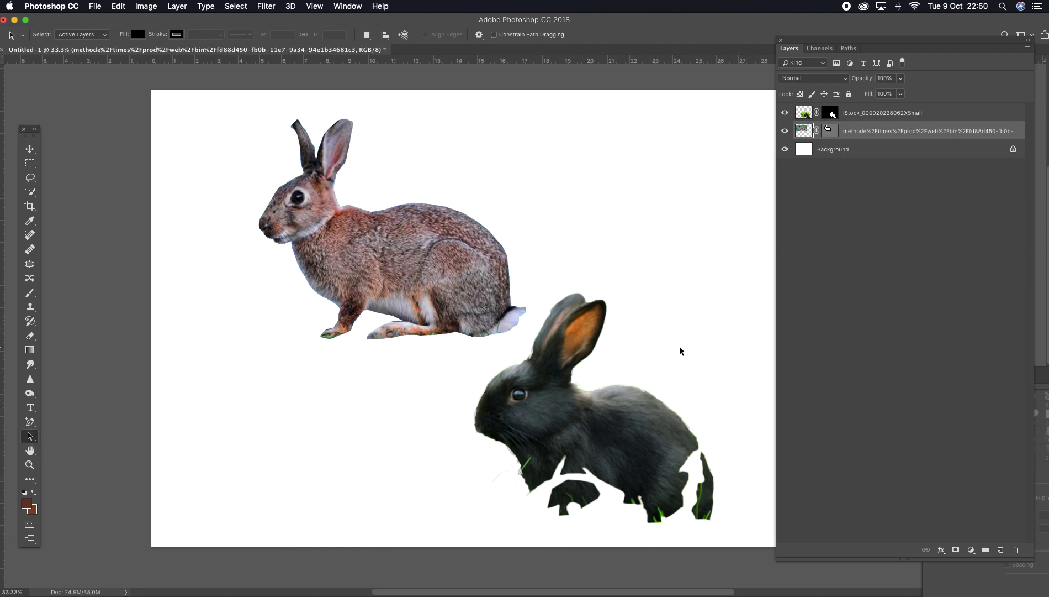
scroll(646, 410, right, 3)
scroll(646, 411, down, 2)
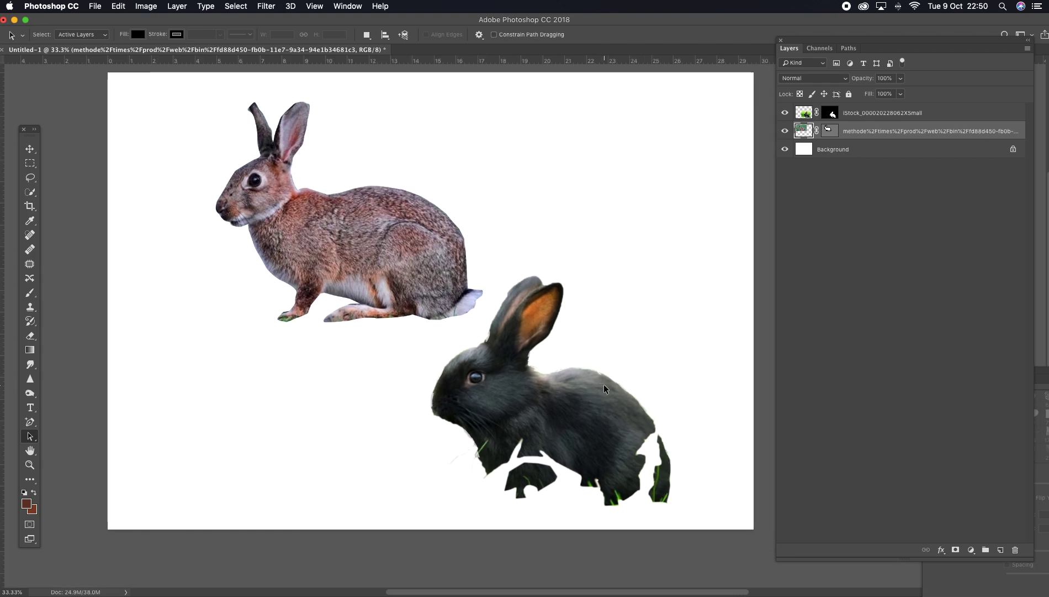